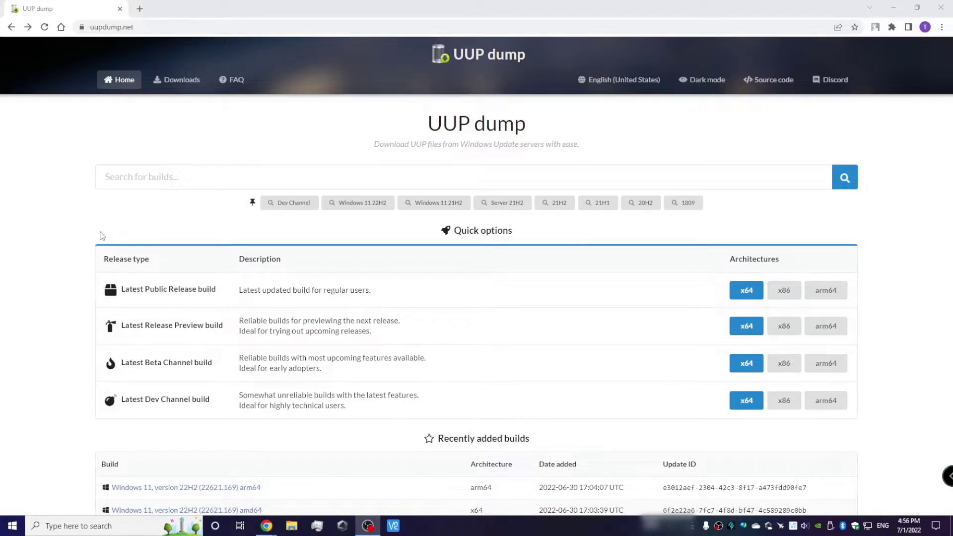
Search UUP dump for 'Windows 10 ARM64'.
left_click(134, 177)
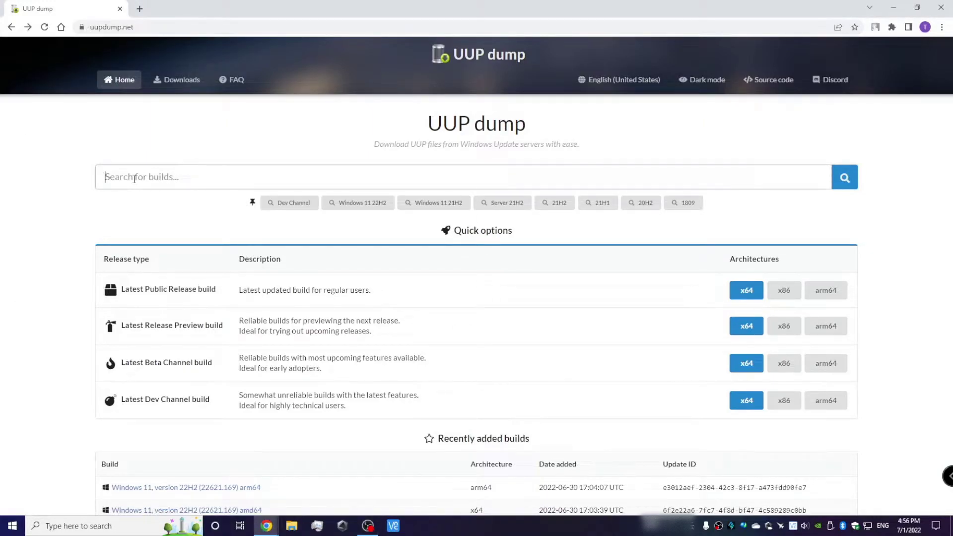
type("Window")
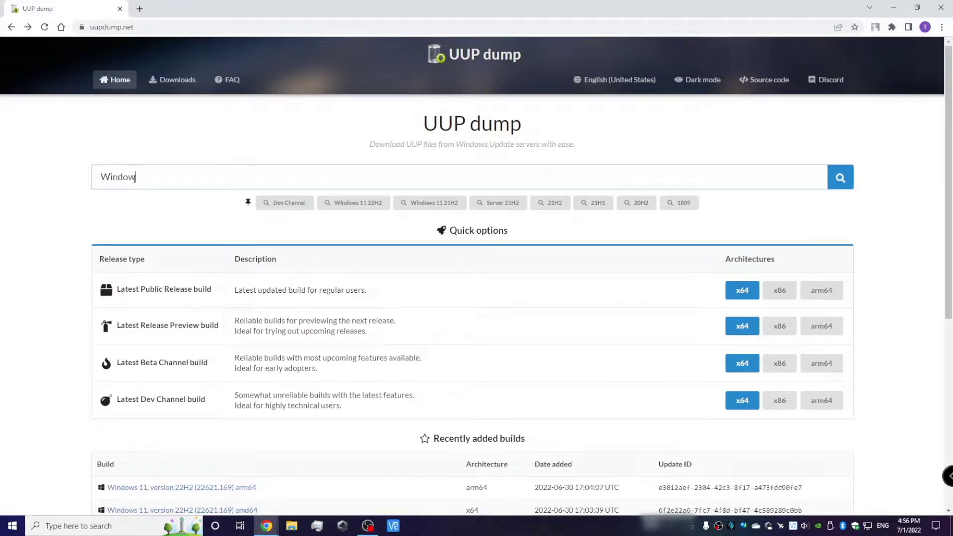
type("s 10 AR")
type("M")
type("64")
key("Return")
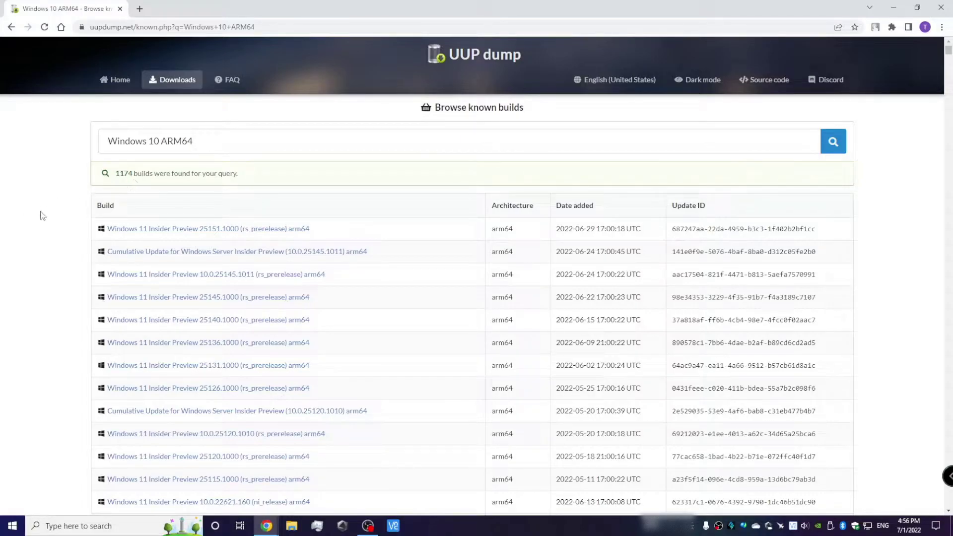
Highlight the arm64 results, then open build Windows 10 Insider Preview 10.0.21390.2025.
double_click(512, 206)
double_click(501, 229)
left_click(67, 266)
scroll(82, 253, "down", 3)
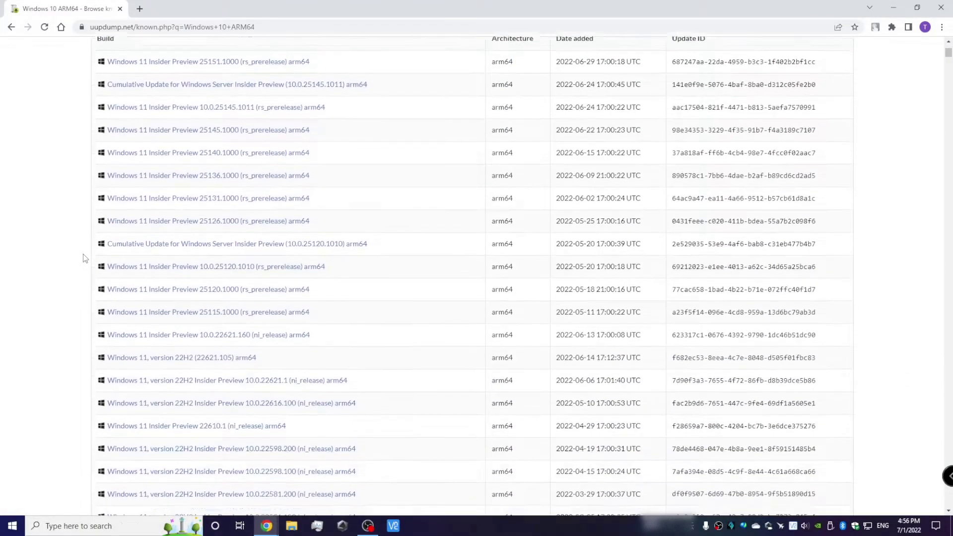
scroll(82, 254, "down", 2)
scroll(82, 254, "down", 3)
scroll(83, 253, "down", 3)
scroll(82, 254, "down", 3)
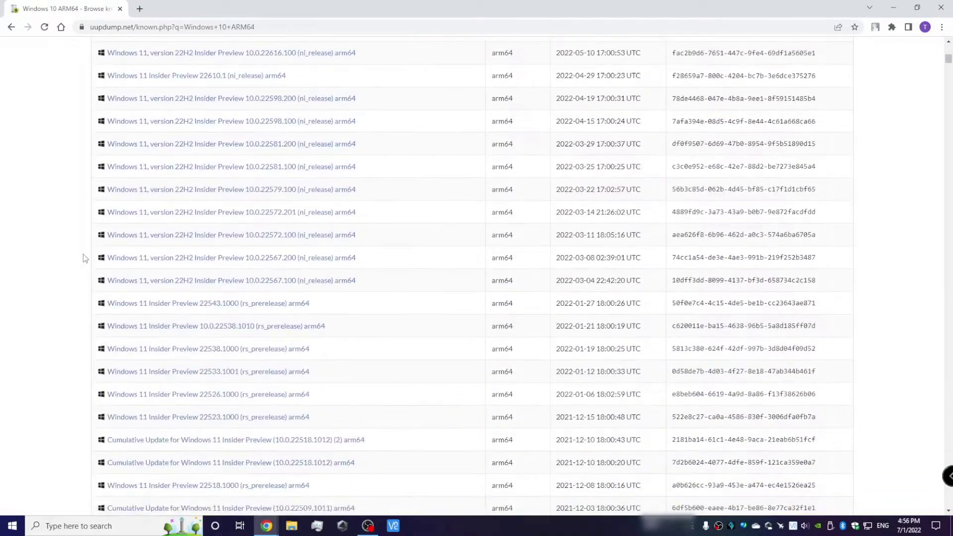
scroll(83, 253, "down", 2)
scroll(83, 254, "down", 3)
scroll(83, 254, "down", 3)
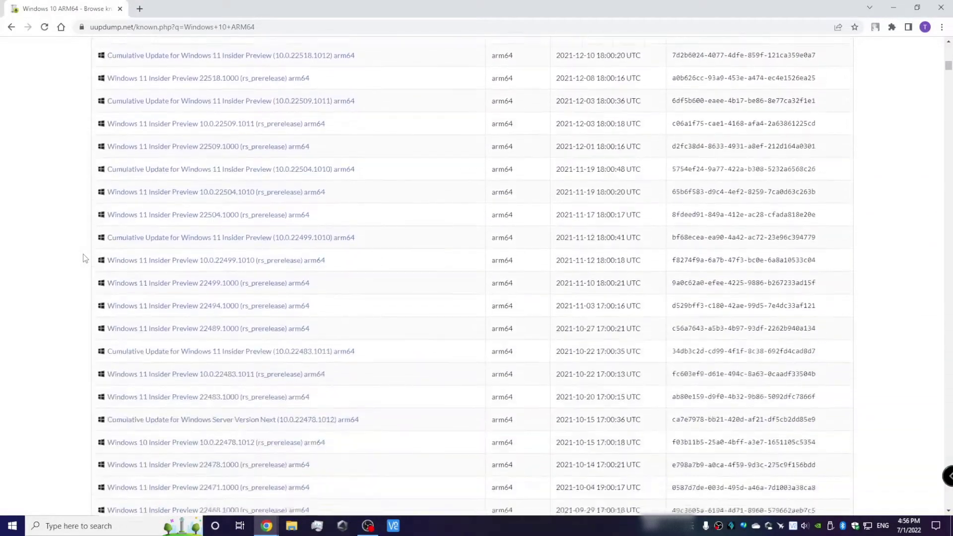
scroll(82, 254, "down", 2)
scroll(83, 254, "down", 3)
scroll(83, 254, "down", 2)
scroll(81, 253, "down", 3)
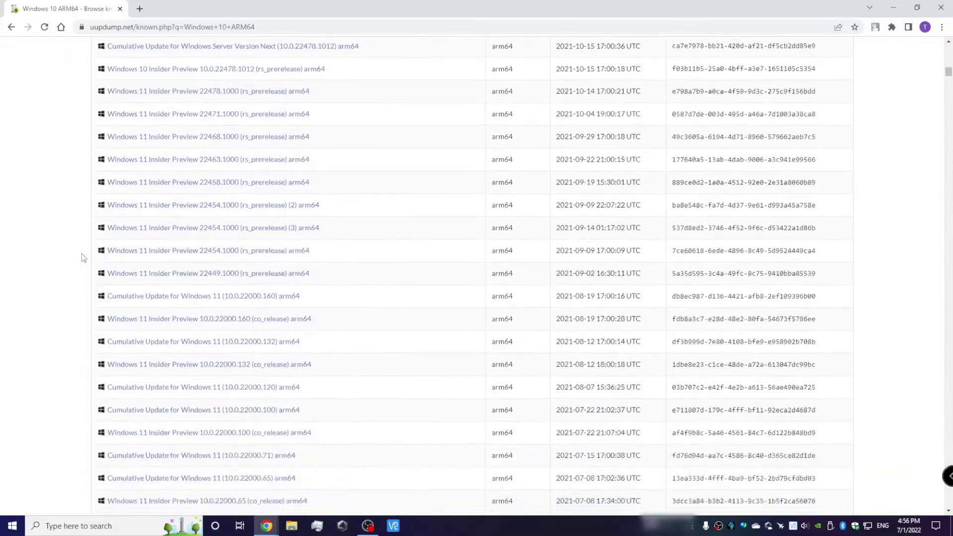
scroll(81, 253, "down", 2)
scroll(81, 253, "down", 3)
scroll(82, 253, "down", 2)
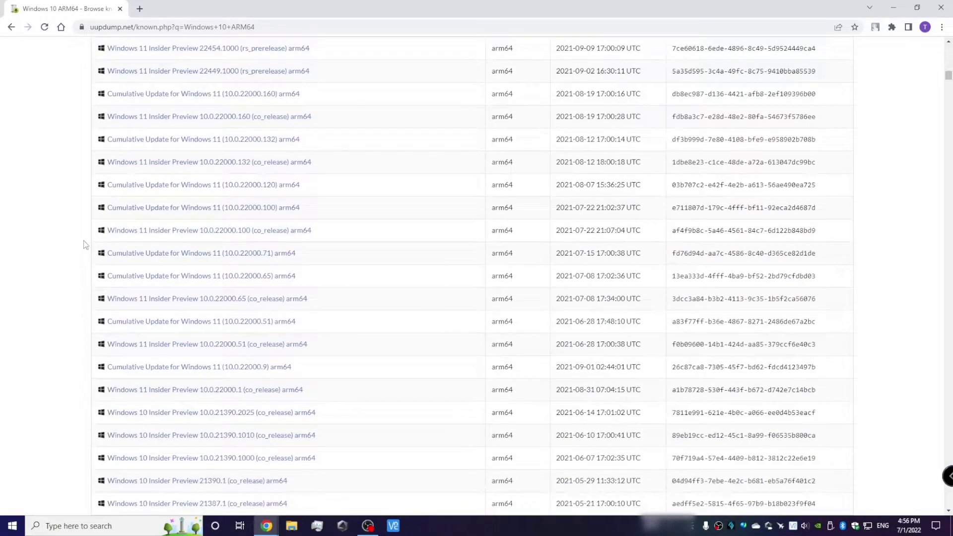
scroll(63, 206, "down", 2)
scroll(62, 206, "down", 2)
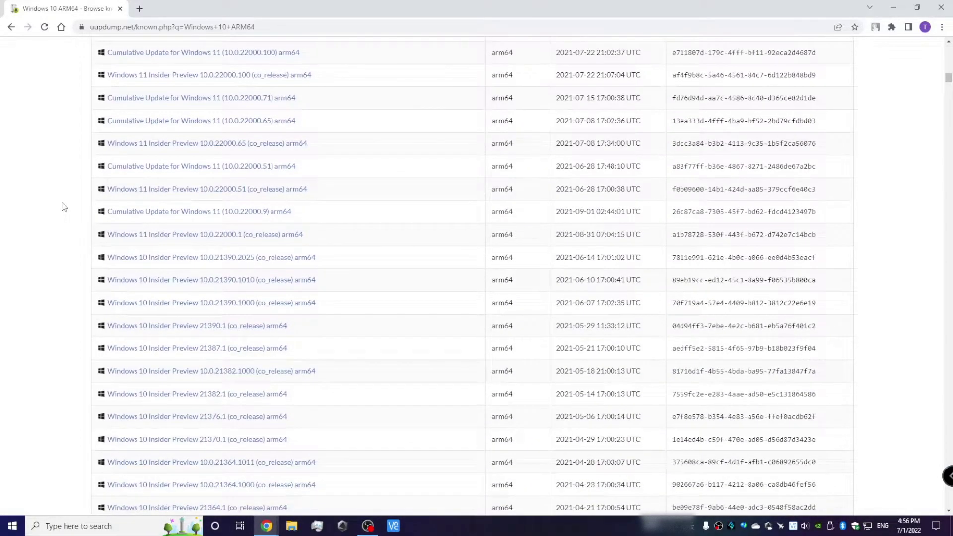
scroll(62, 207, "down", 1)
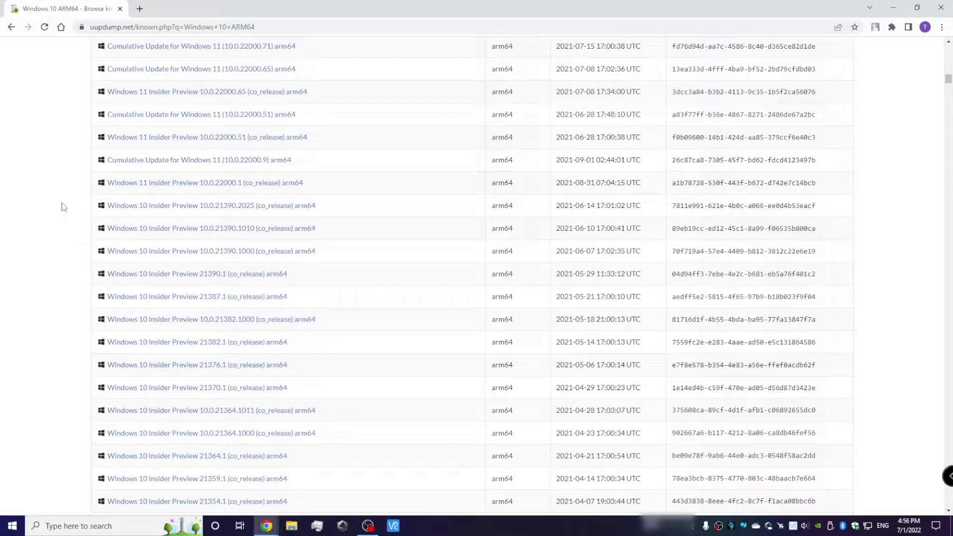
left_click(270, 208)
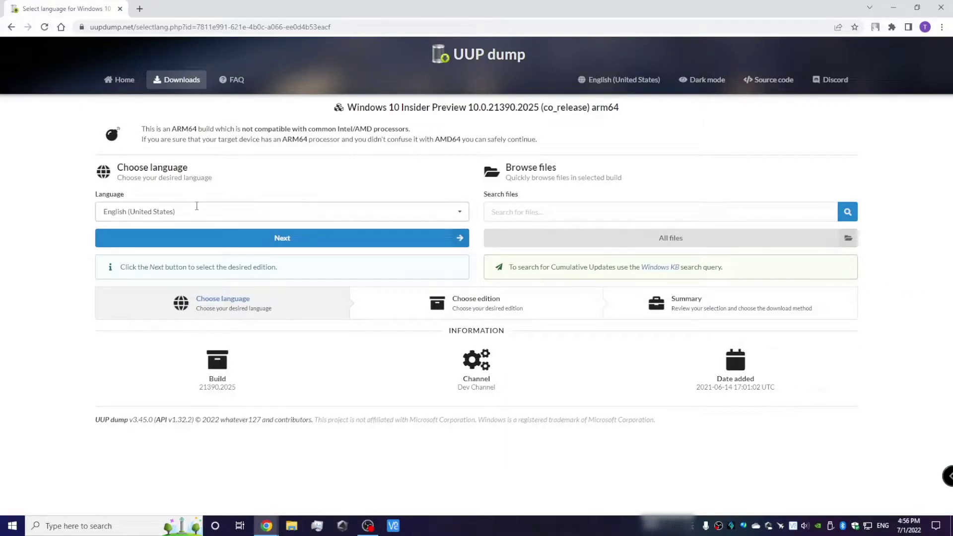
Keep English (United States), leave Windows Home and Pro checked, and continue to the summary.
left_click(266, 240)
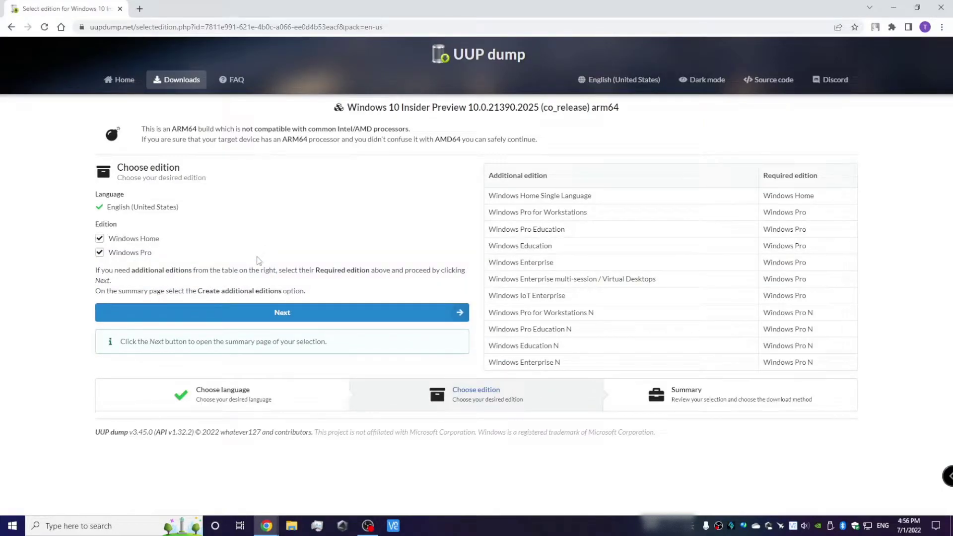
left_click(100, 239)
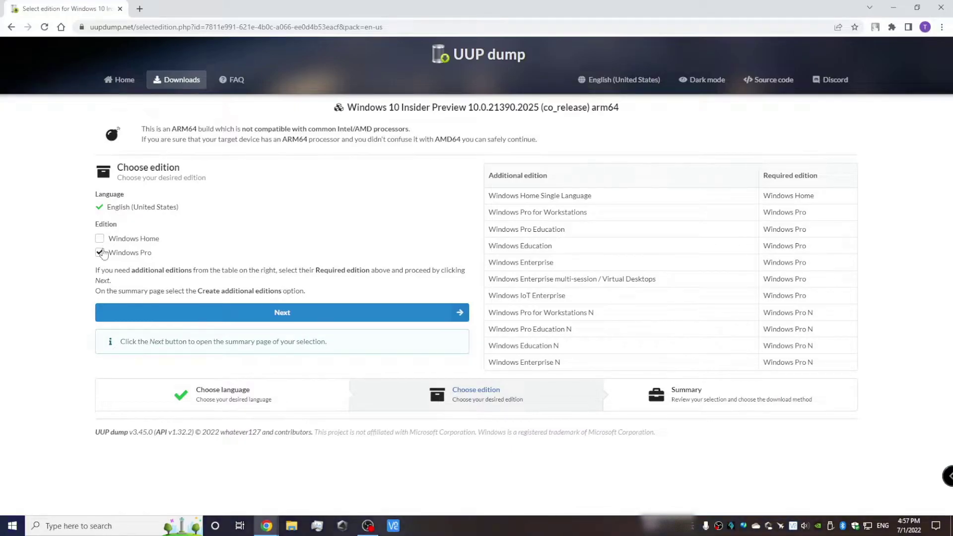
left_click(100, 252)
left_click(100, 253)
left_click(100, 239)
left_click(426, 313)
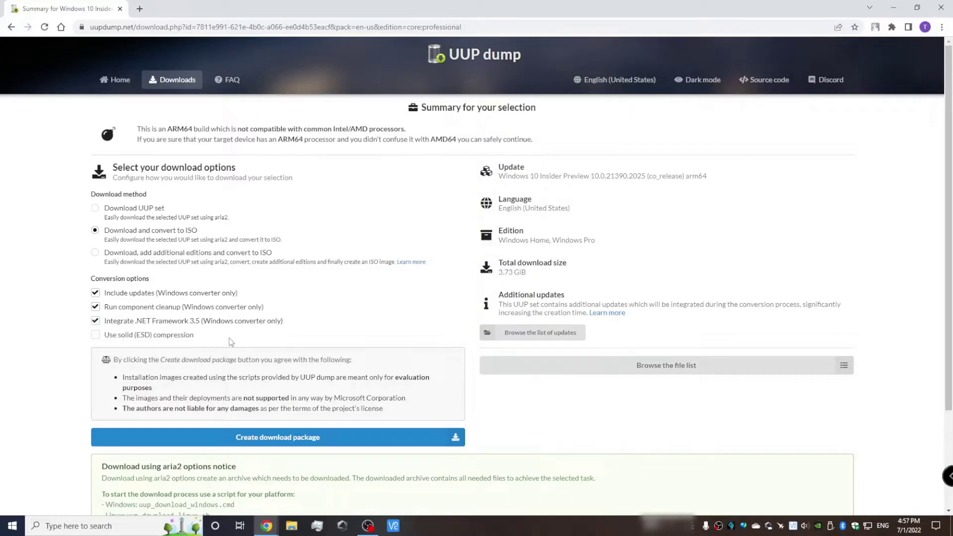
Choose 'Download, add additional editions and convert to ISO' and create the download package.
left_click(170, 260)
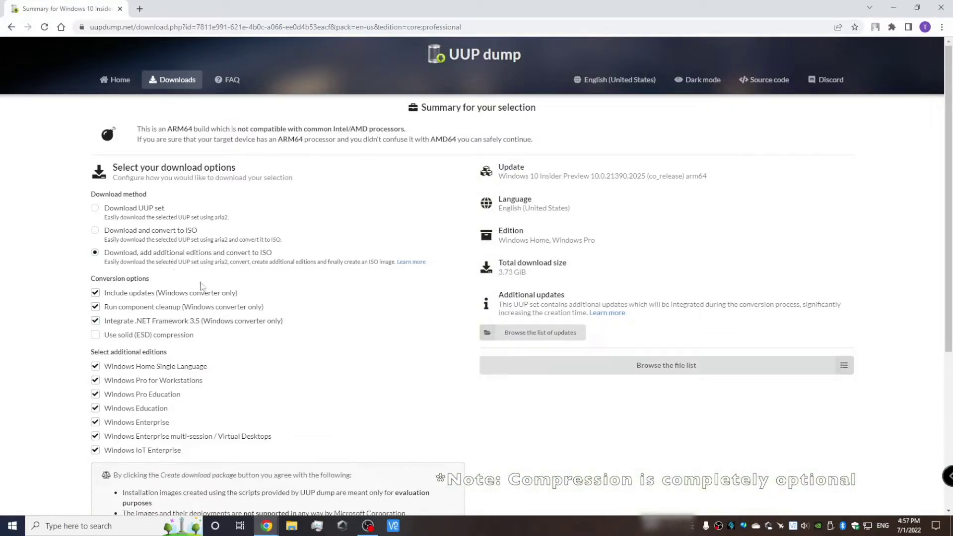
scroll(199, 285, "down", 2)
scroll(199, 284, "down", 2)
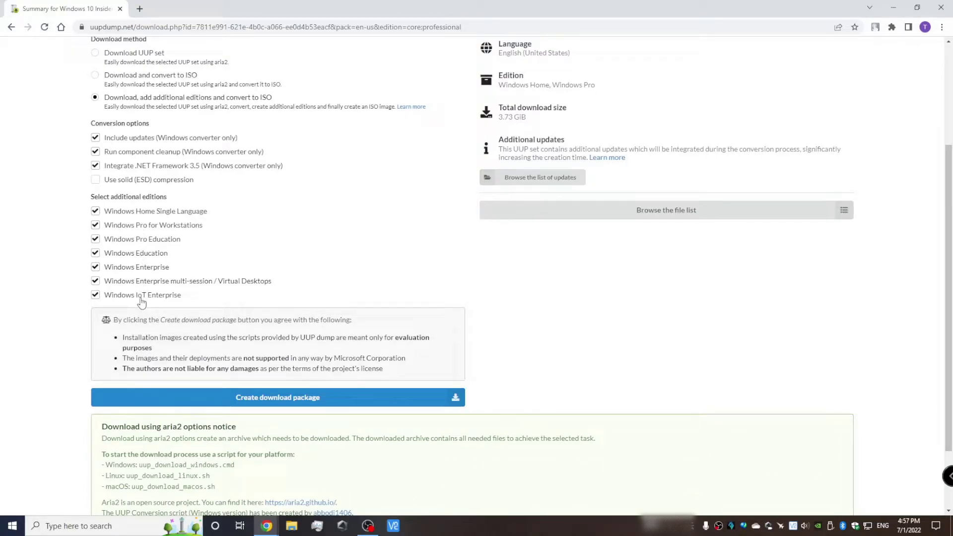
left_click(171, 75)
scroll(170, 79, "up", 1)
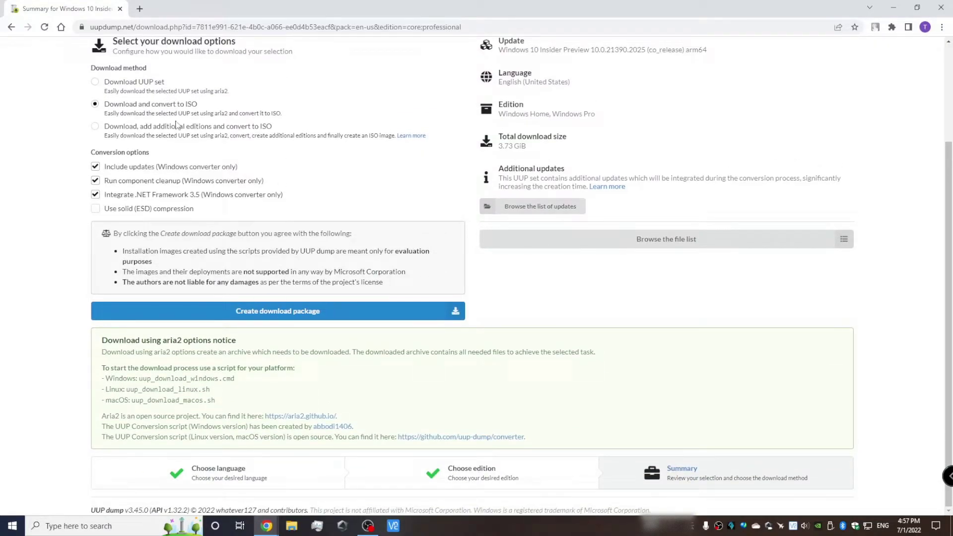
left_click(176, 127)
scroll(395, 224, "down", 2)
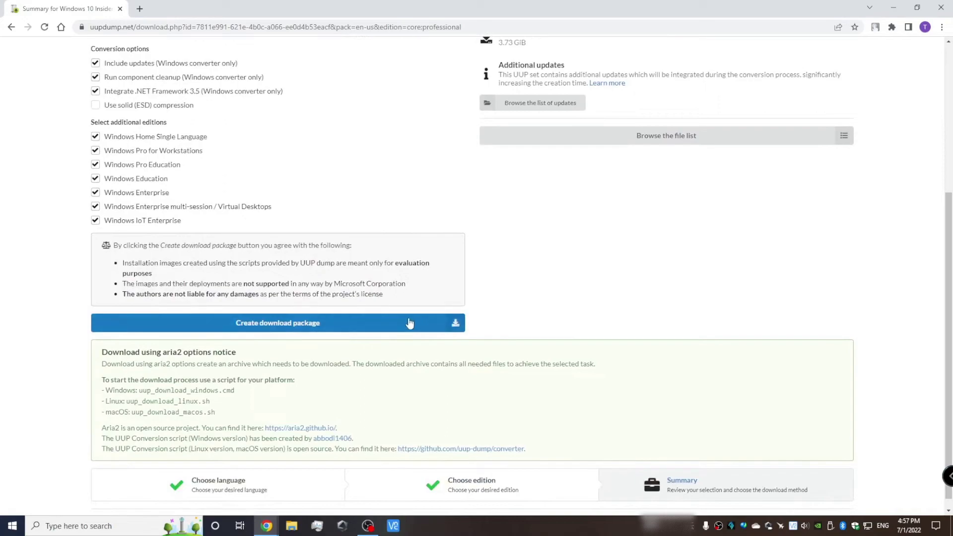
left_click(387, 322)
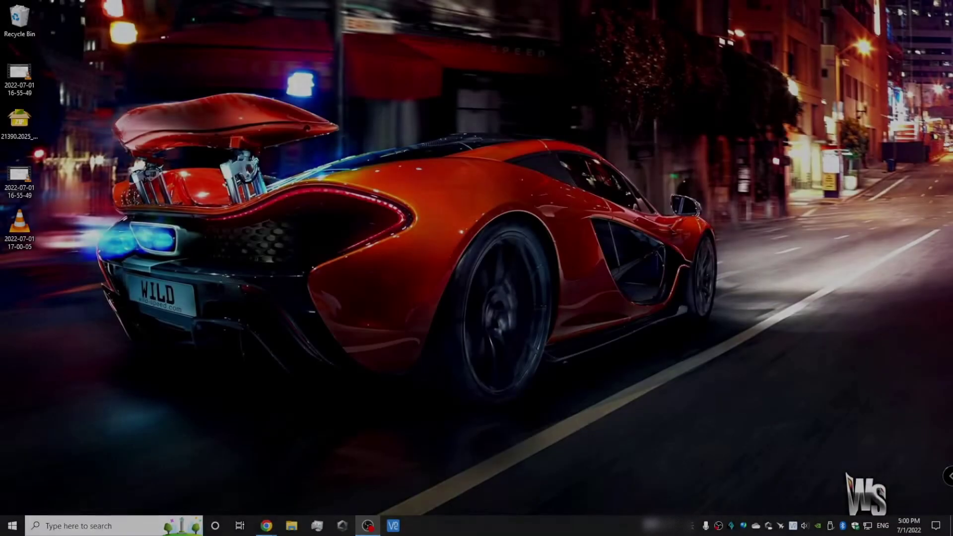
Select the downloaded 21390.2025 zip on the desktop.
left_click(28, 125)
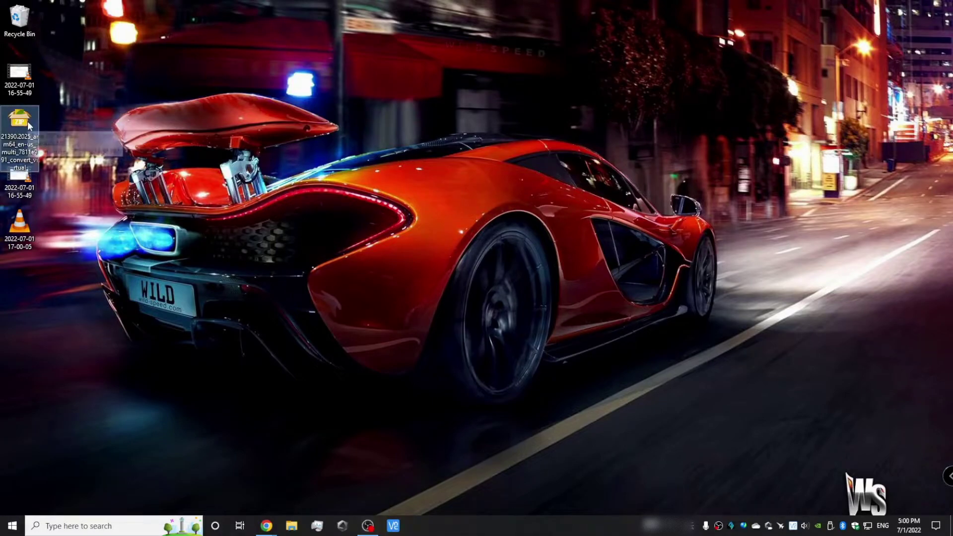
Extract the 21390.2025 zip with PeaZip into a new Desktop folder, then close PeaZip.
double_click(29, 125)
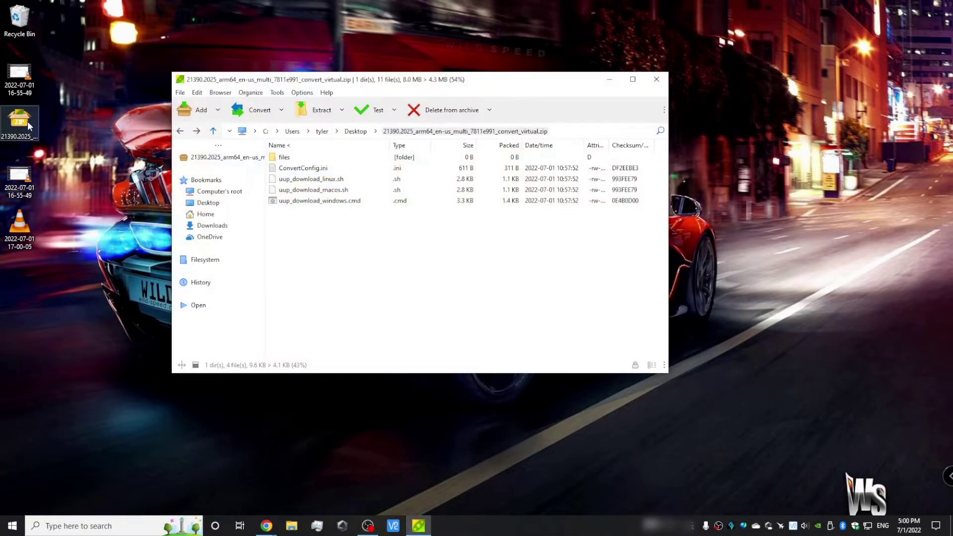
left_click(317, 110)
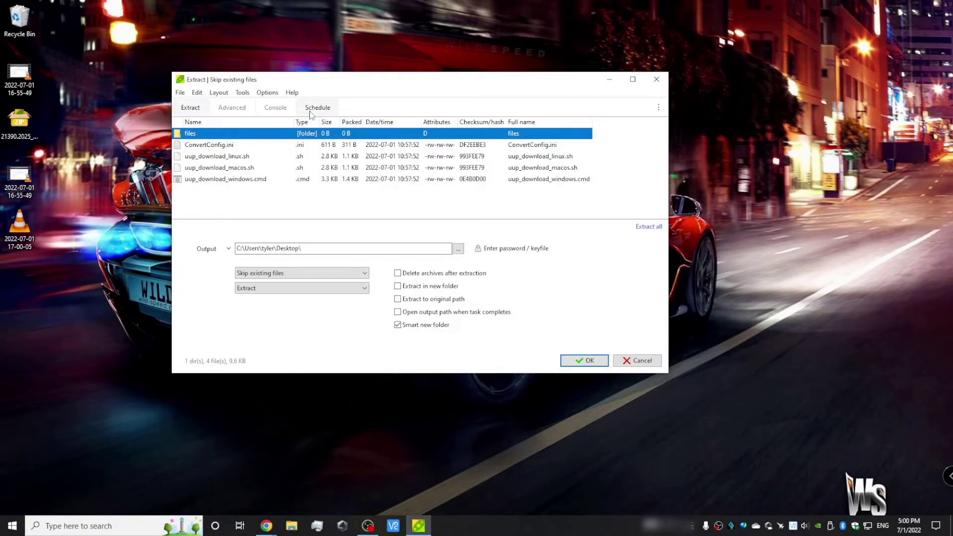
left_click(283, 248)
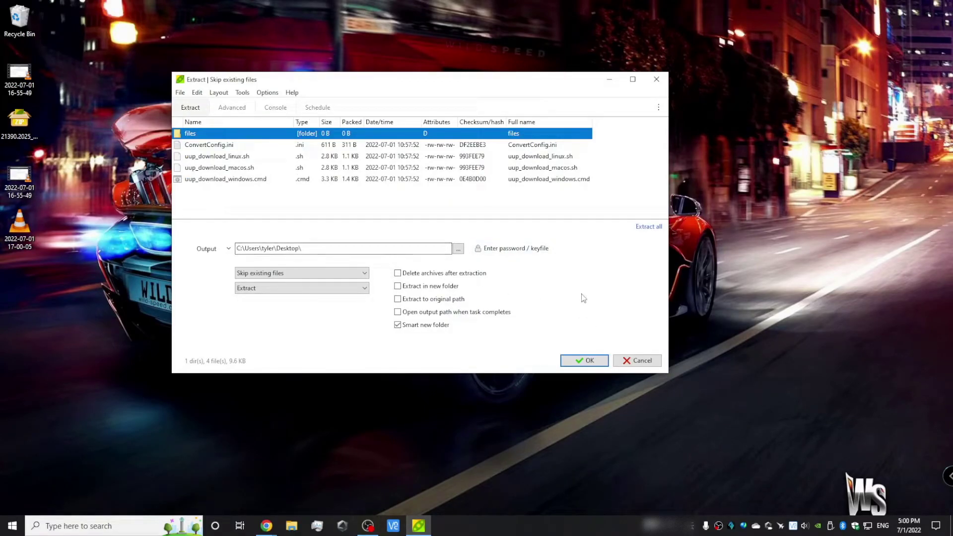
left_click(432, 286)
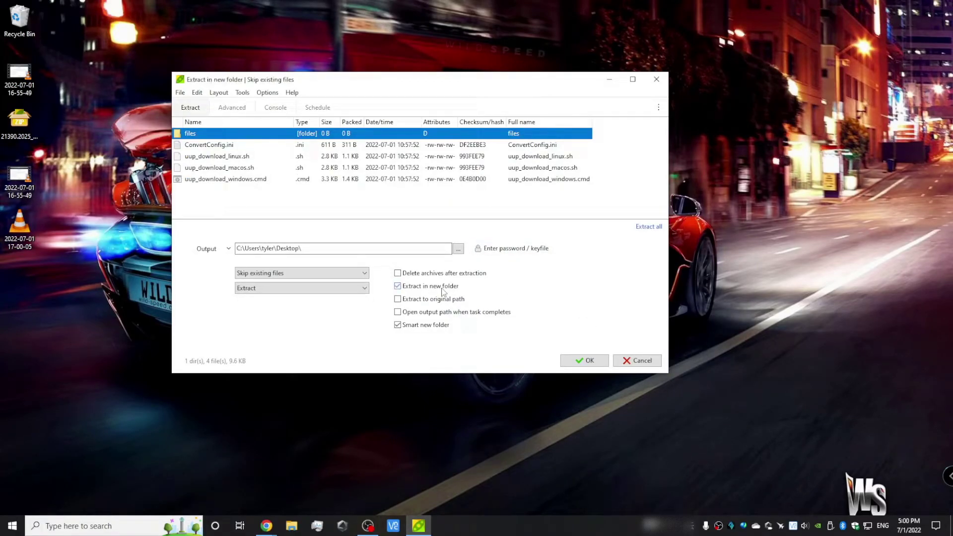
left_click(583, 361)
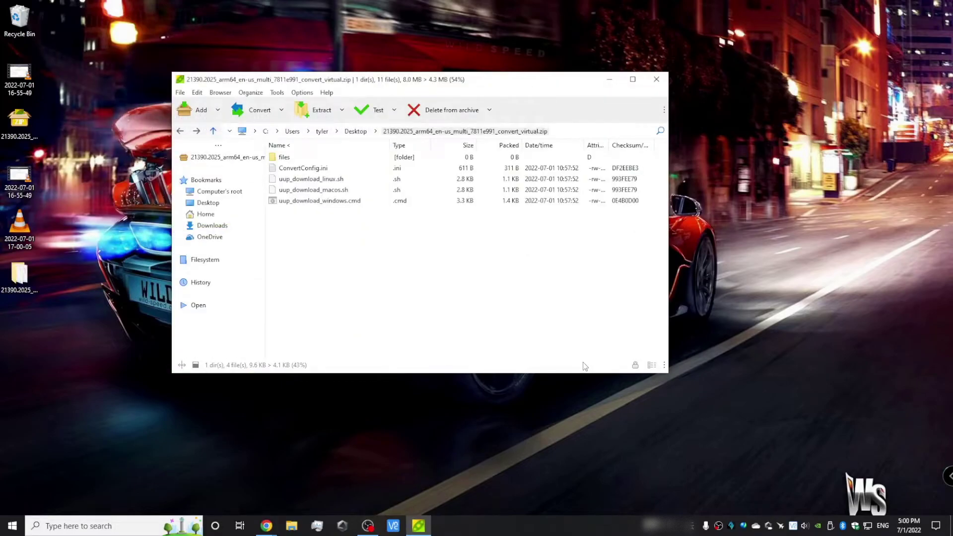
left_click(655, 79)
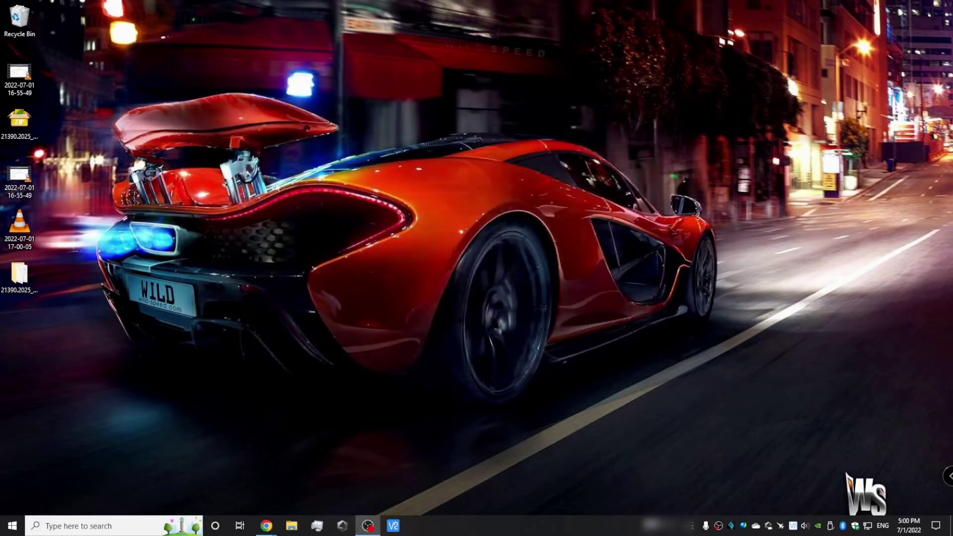
Open the extracted folder and run the uup_download_windows script.
double_click(32, 282)
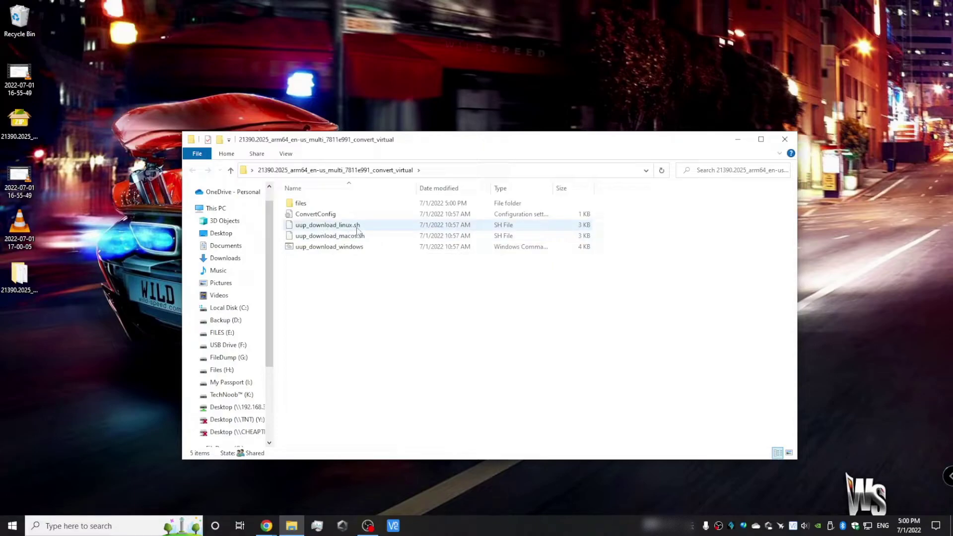
left_click(325, 248)
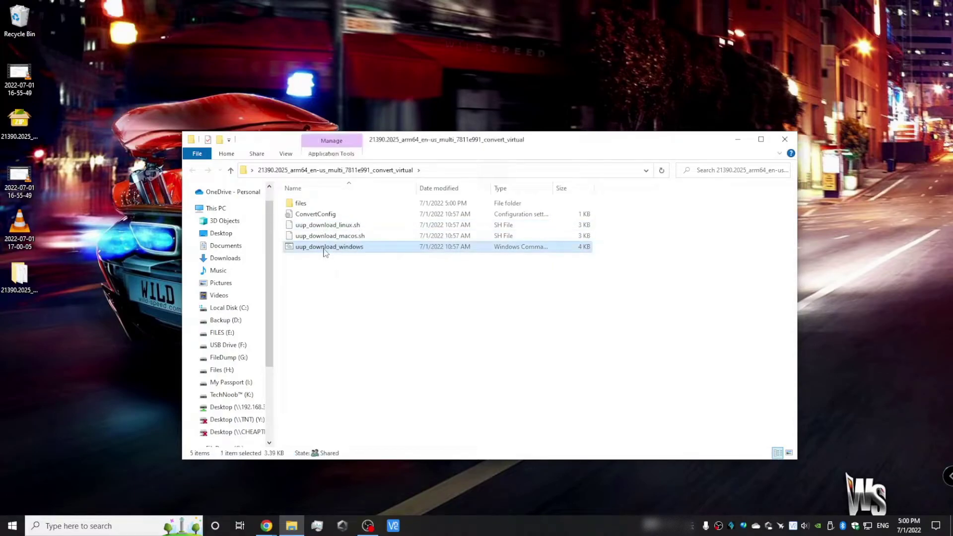
double_click(324, 248)
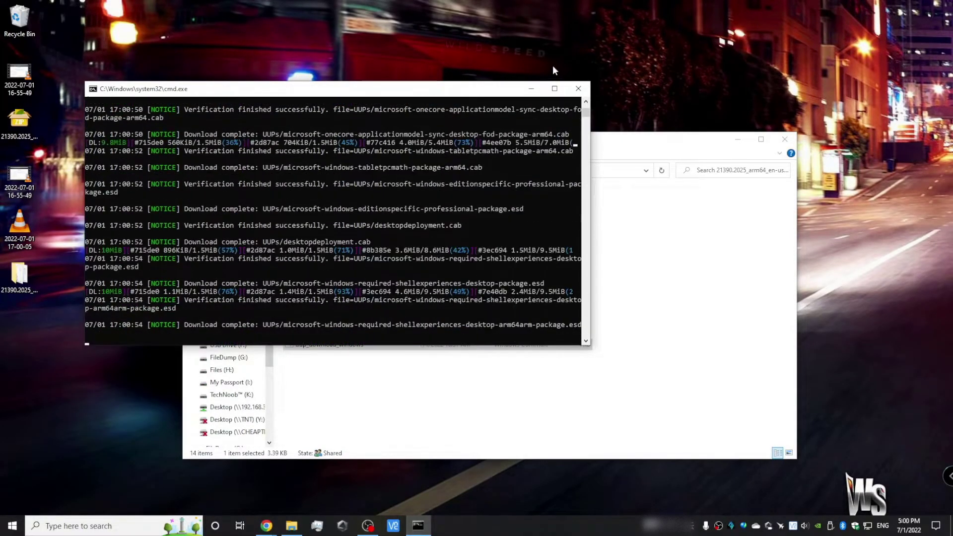
Maximise the console and wait until the ISO conversion reports it is done.
left_click(555, 86)
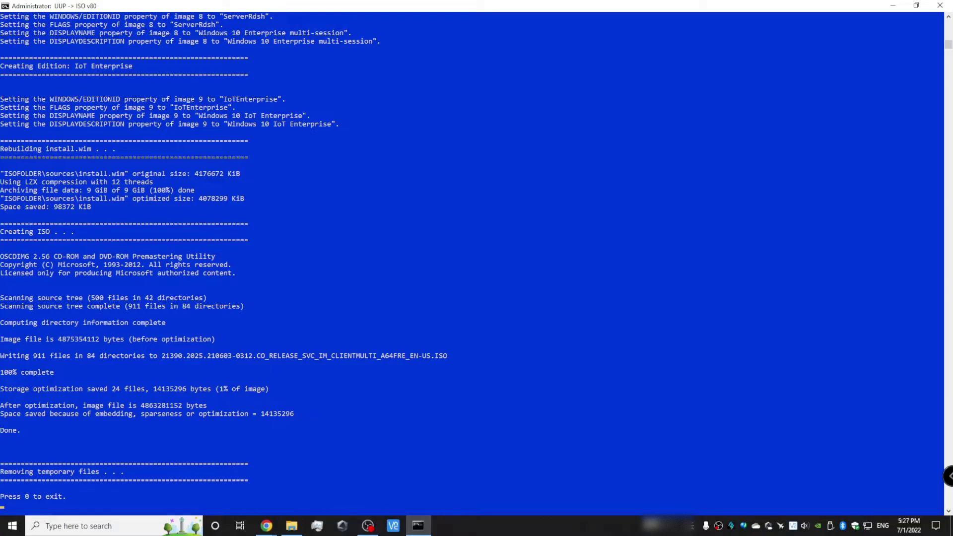
left_click(205, 398)
Exit the finished conversion script, leaving the 21390.2025 ISO shown in Explorer.
key("0")
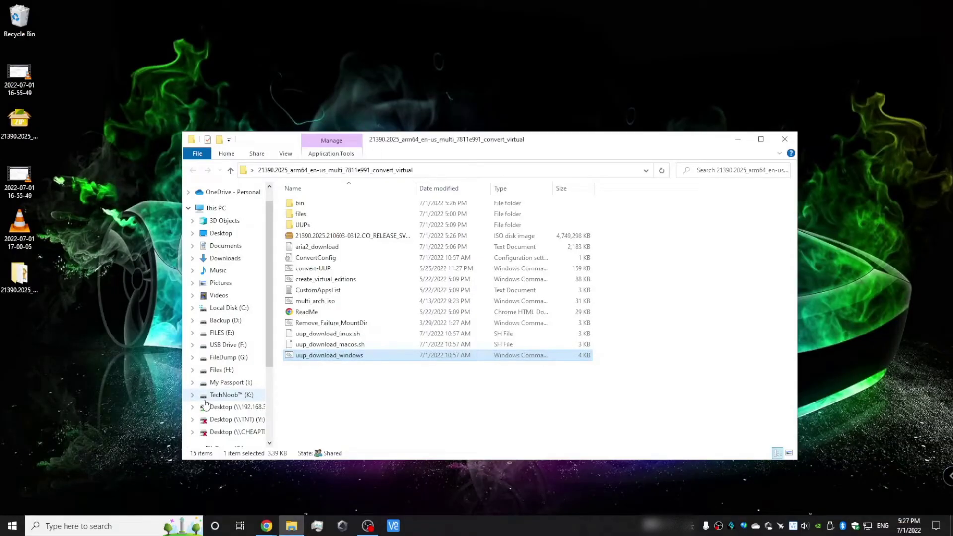